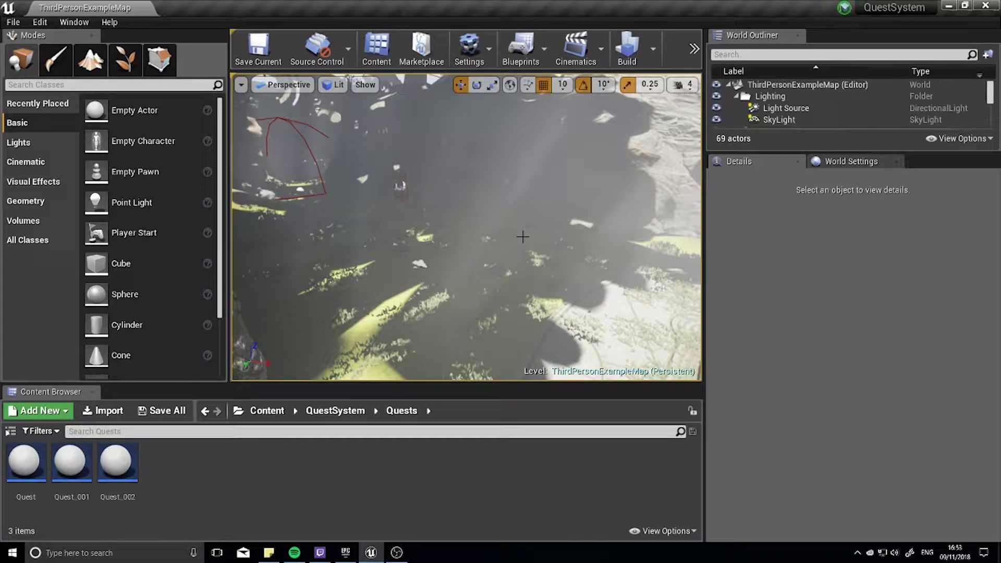
right_click_drag(467, 229, 490, 218)
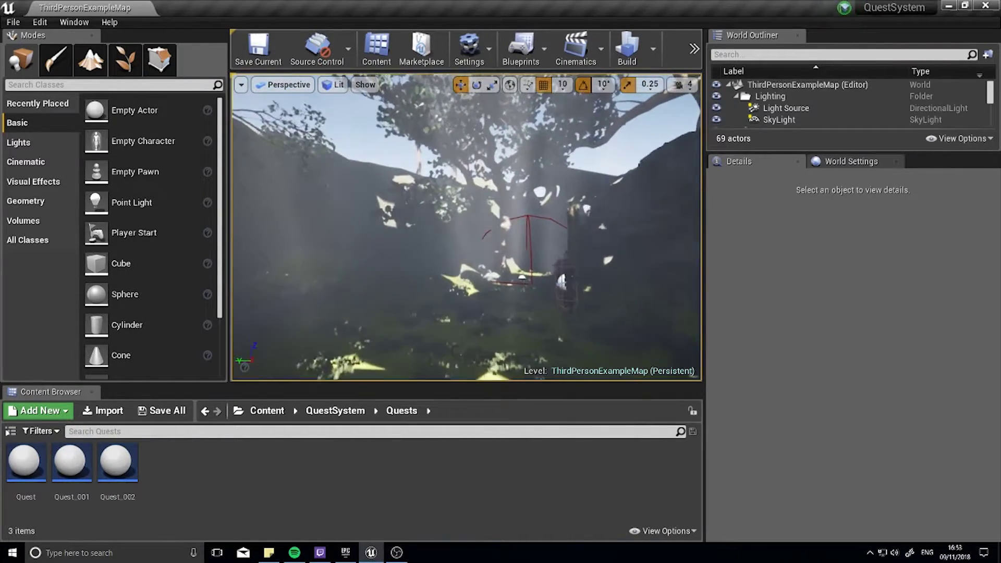
scroll(467, 226, "up", 5)
right_click_drag(467, 227, 501, 278)
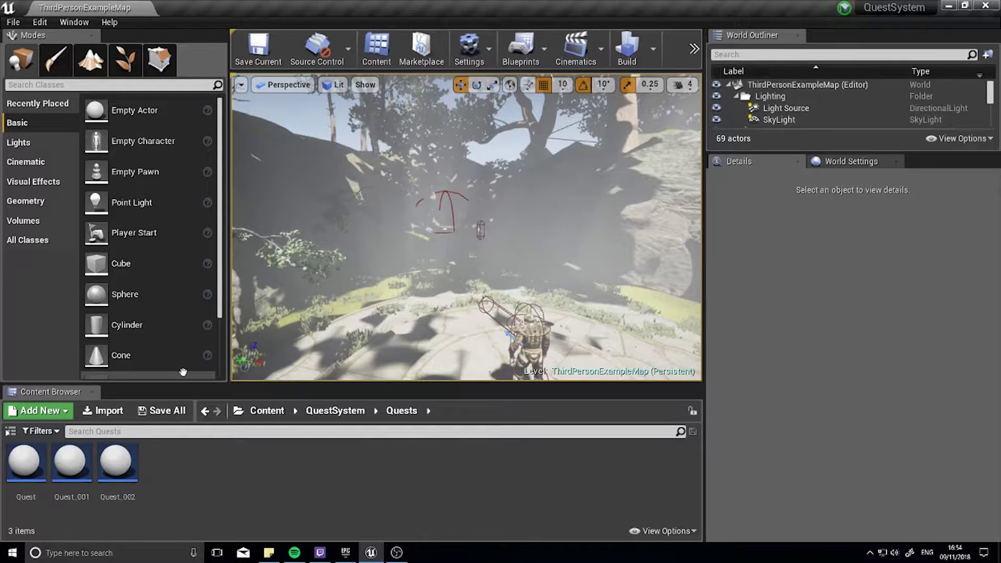
Add a new level sequence and save it in the Content root folder as VideoOutput
left_click(600, 51)
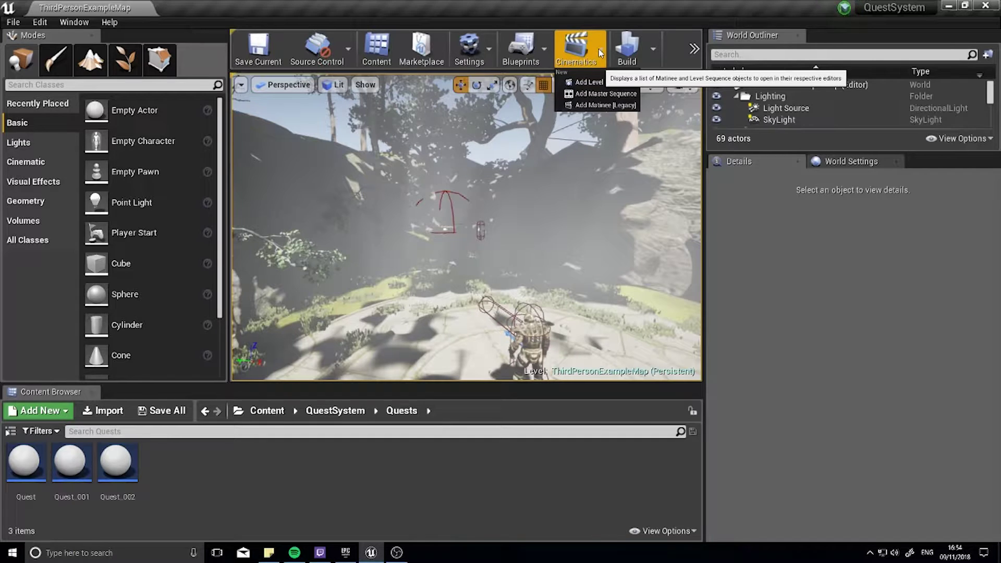
left_click(604, 83)
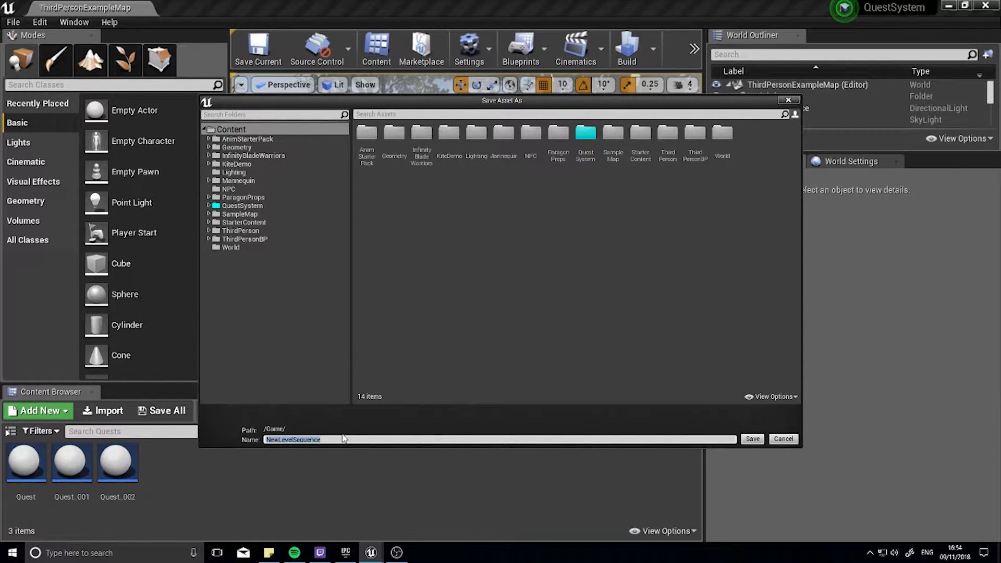
type("VideoOutput")
left_click(752, 439)
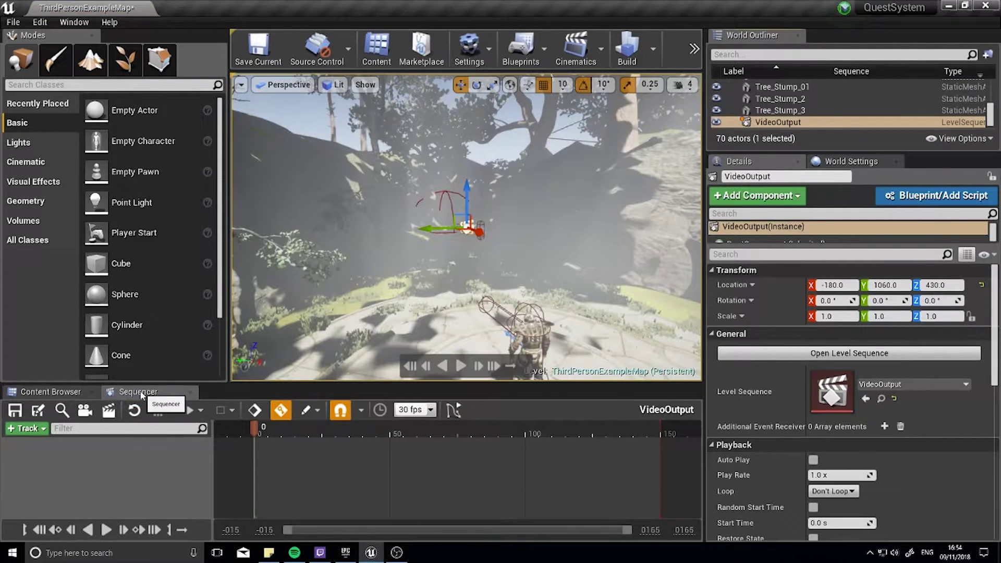
Enlarge the Sequencer area, frame the misty clearing, and create a new cine camera as the sequence's current camera cut
left_click_drag(140, 398, 193, 333)
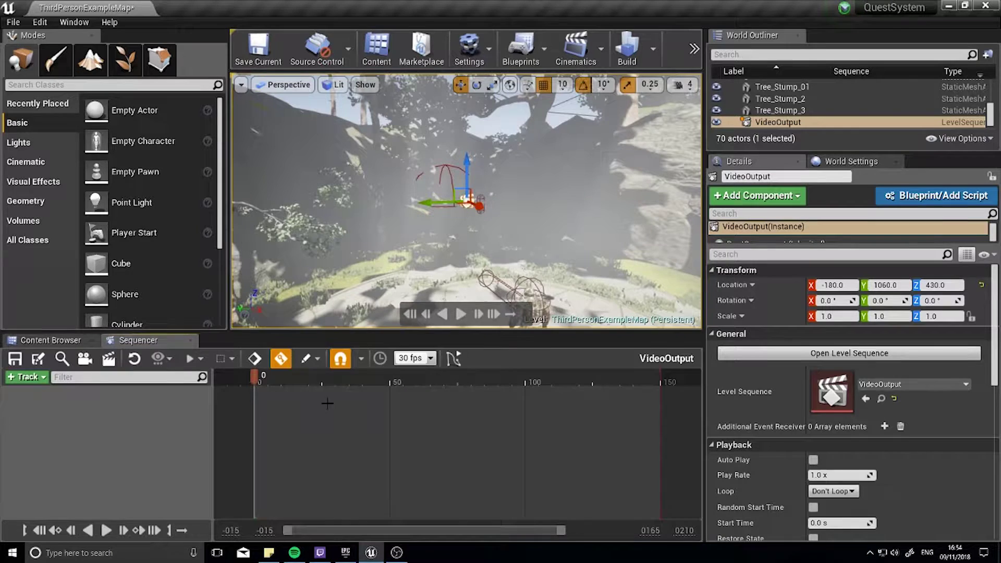
right_click_drag(394, 232, 394, 232)
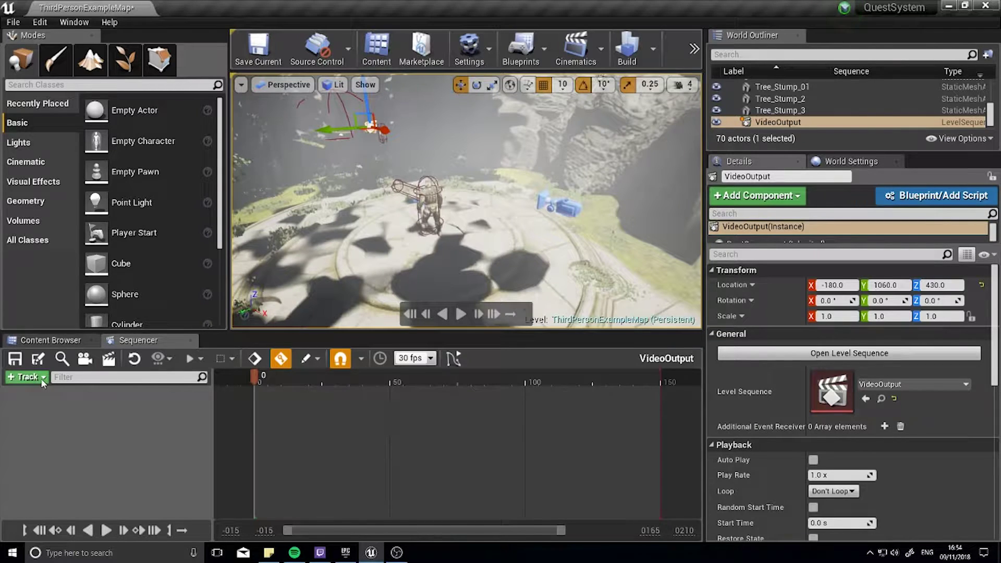
left_click(84, 365)
mouse_move(467, 201)
right_mouse_down()
mouse_move(466, 240)
mouse_move(467, 217)
right_mouse_up()
left_click(306, 360)
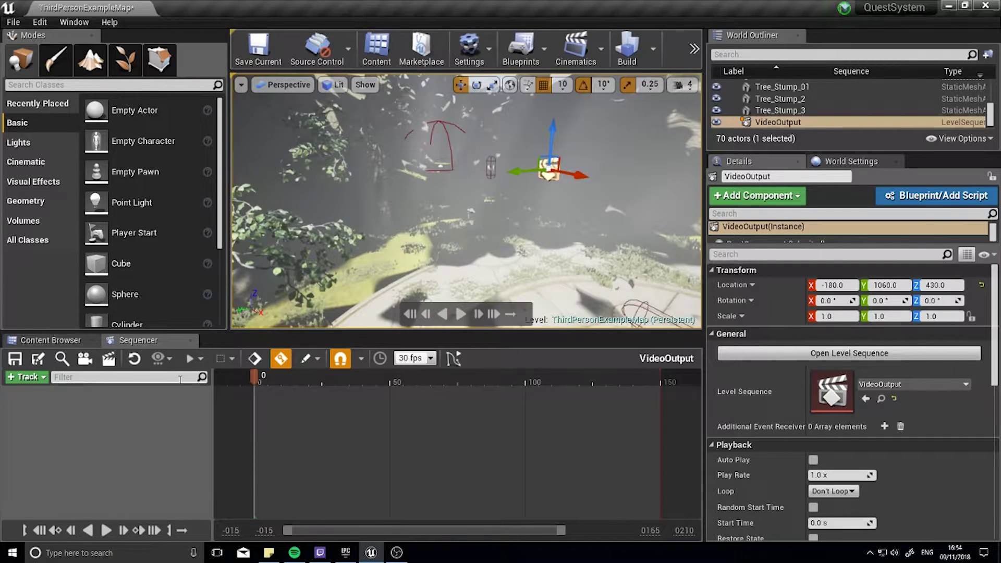
left_click(85, 359)
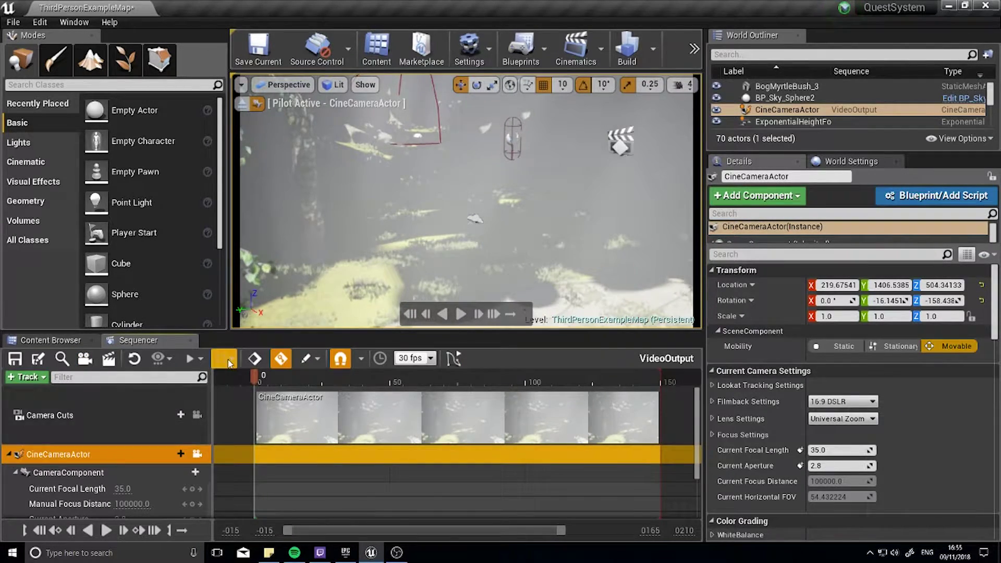
Lower the new camera beside the foliage and keyframe its transform at frame 0 with auto-keying enabled
left_click_drag(241, 334, 241, 244)
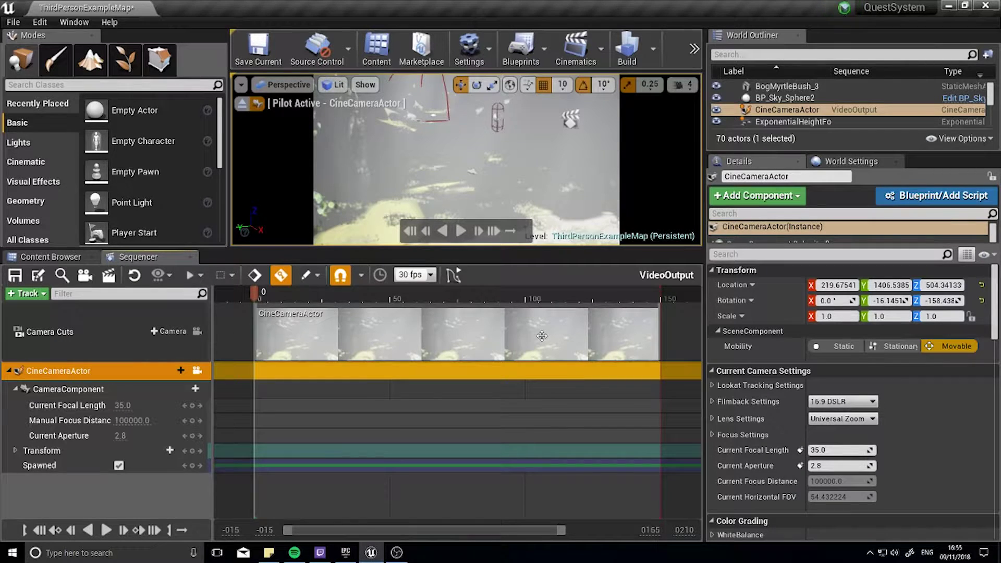
left_click(9, 372)
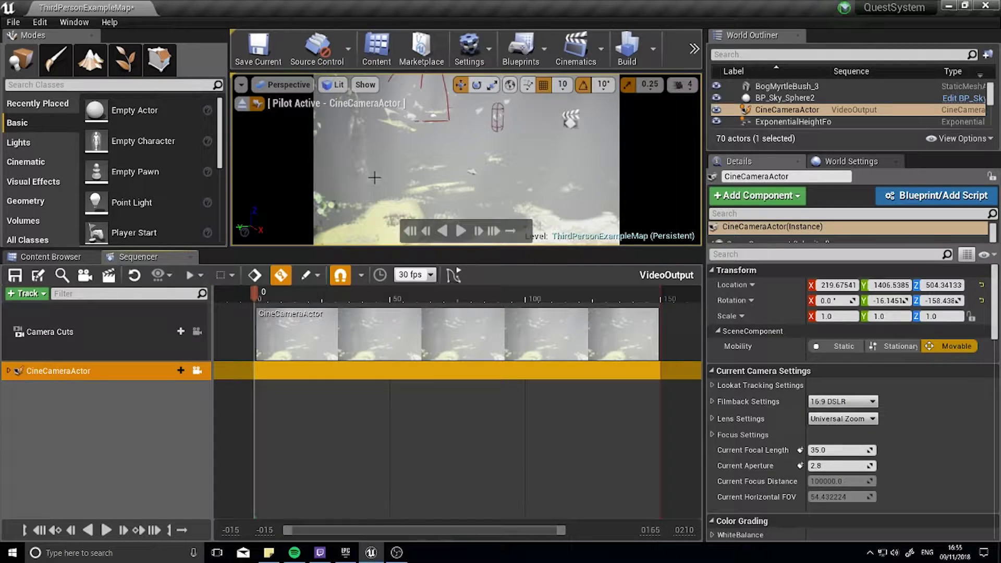
left_click(9, 371)
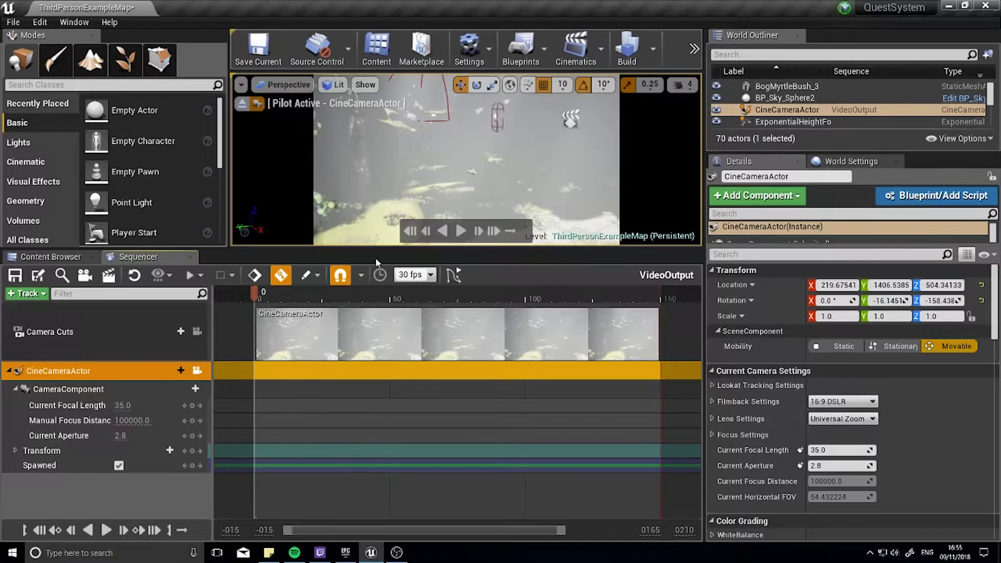
mouse_move(432, 172)
right_mouse_down()
mouse_move(436, 151)
mouse_move(420, 198)
mouse_move(438, 156)
right_mouse_up()
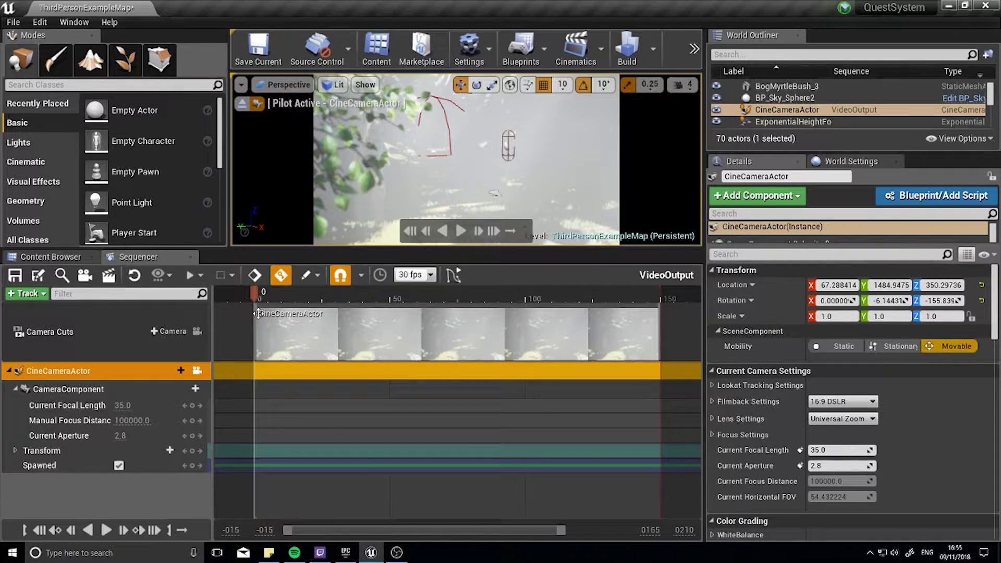
left_click_drag(258, 293, 254, 299)
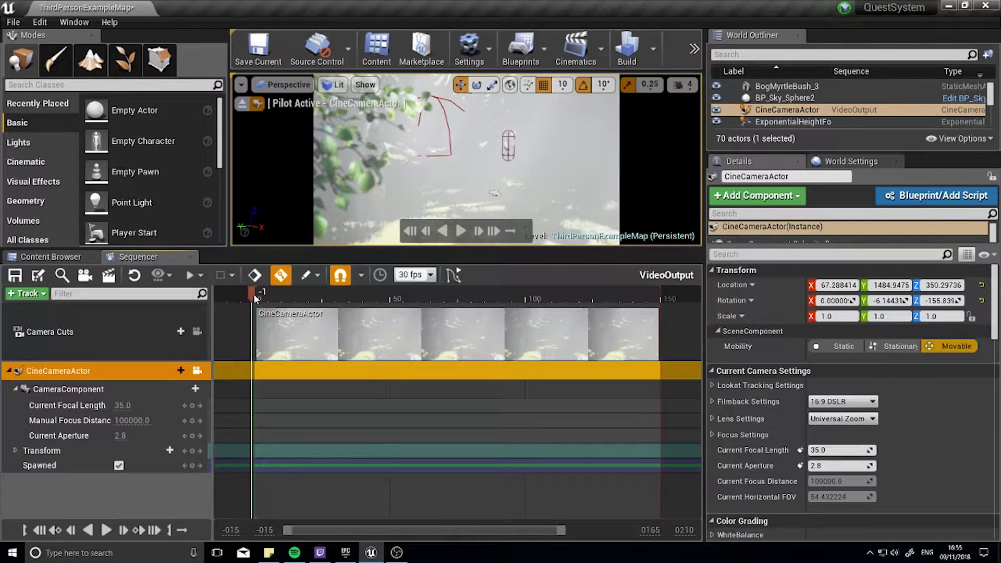
left_click_drag(258, 299, 256, 298)
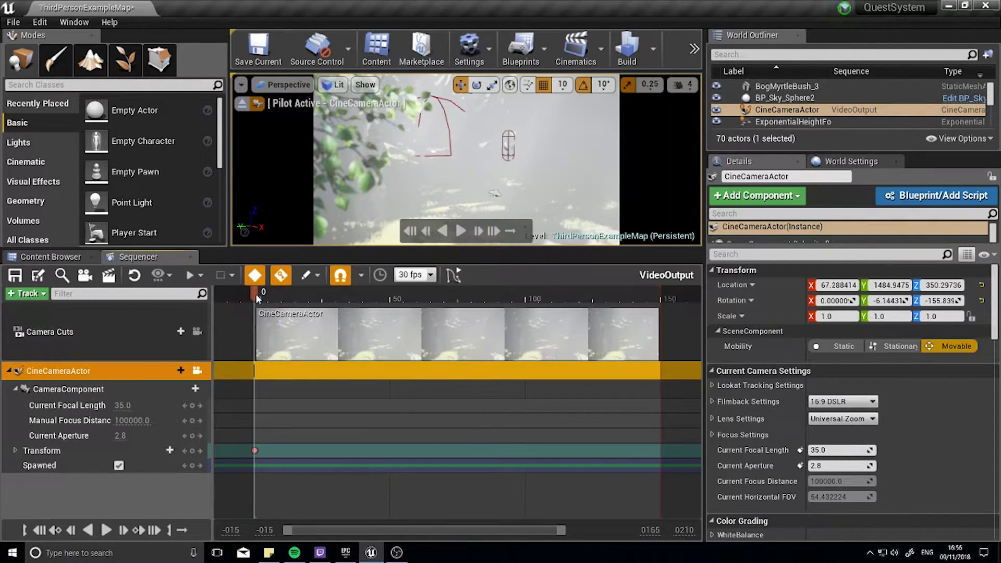
At frame 125, move the camera forward close to the armoured character and keyframe its transform there
left_click_drag(257, 297, 593, 294)
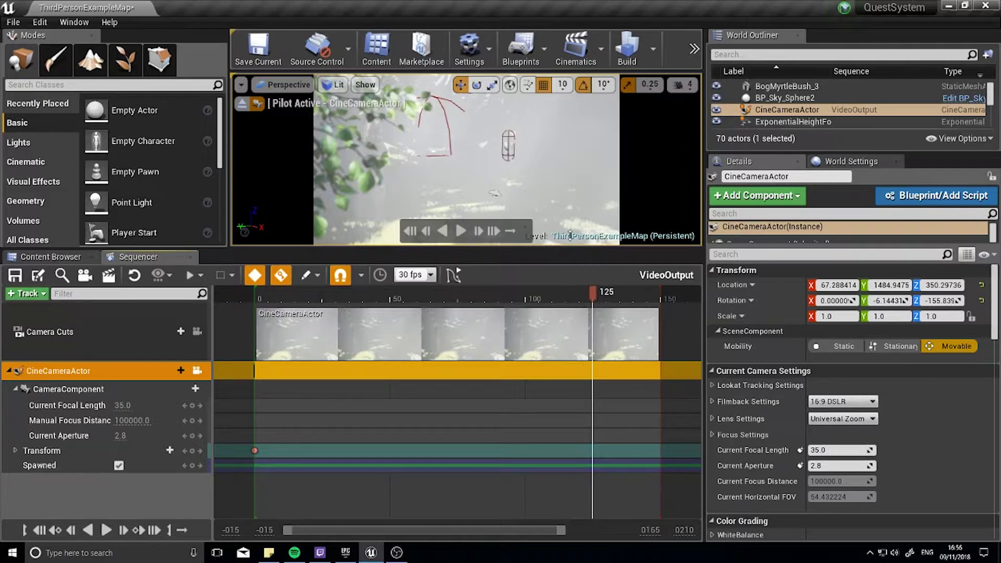
mouse_move(469, 167)
right_mouse_down()
mouse_move(449, 156)
mouse_move(469, 148)
right_mouse_up()
key("s")
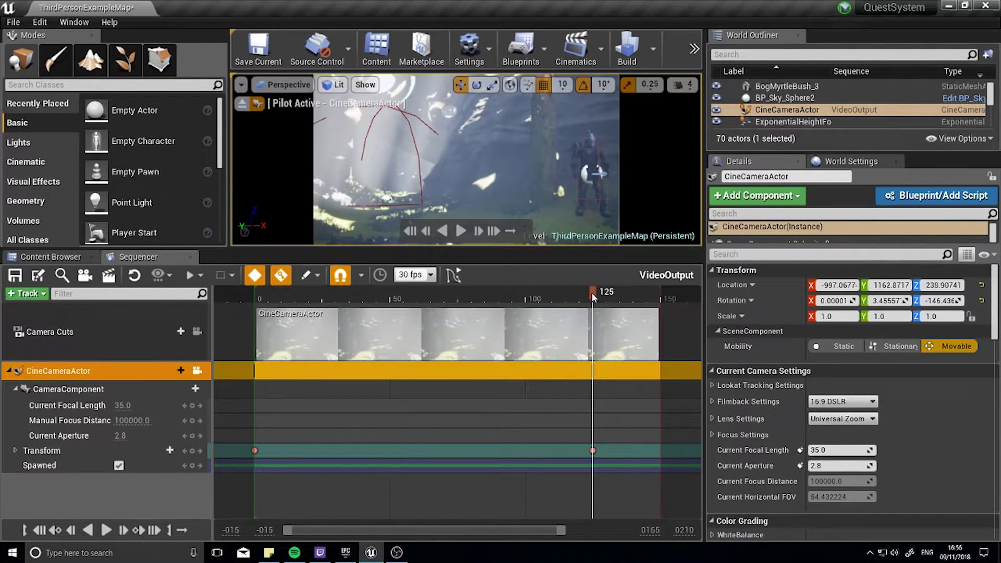
Play back the sequence and scrub near its end to review the first camera's movement
left_click(461, 231)
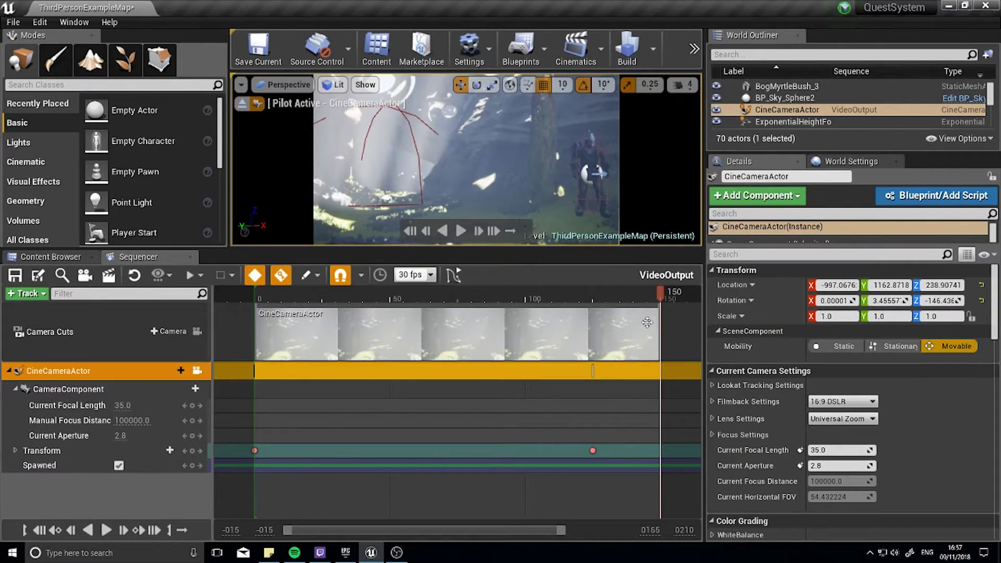
left_click(614, 296)
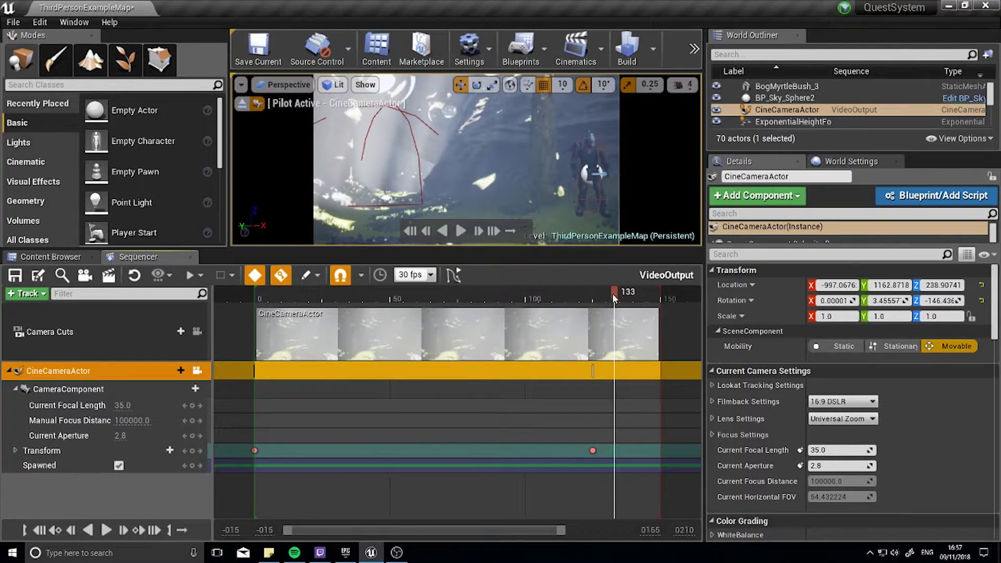
left_click_drag(615, 296, 606, 296)
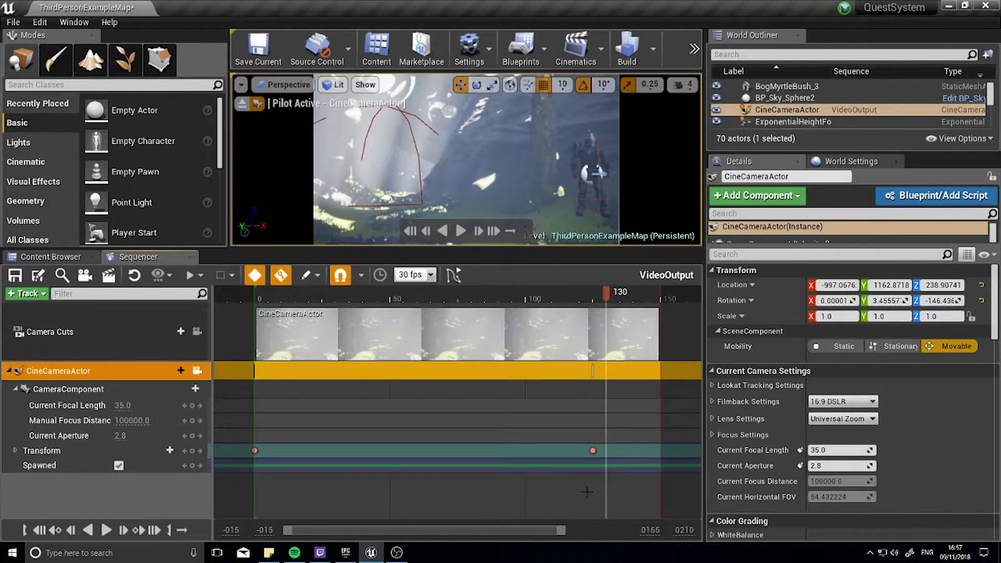
At frame 125, stop piloting the first camera and create a second camera looking down at the character from behind
left_click_drag(562, 531, 628, 531)
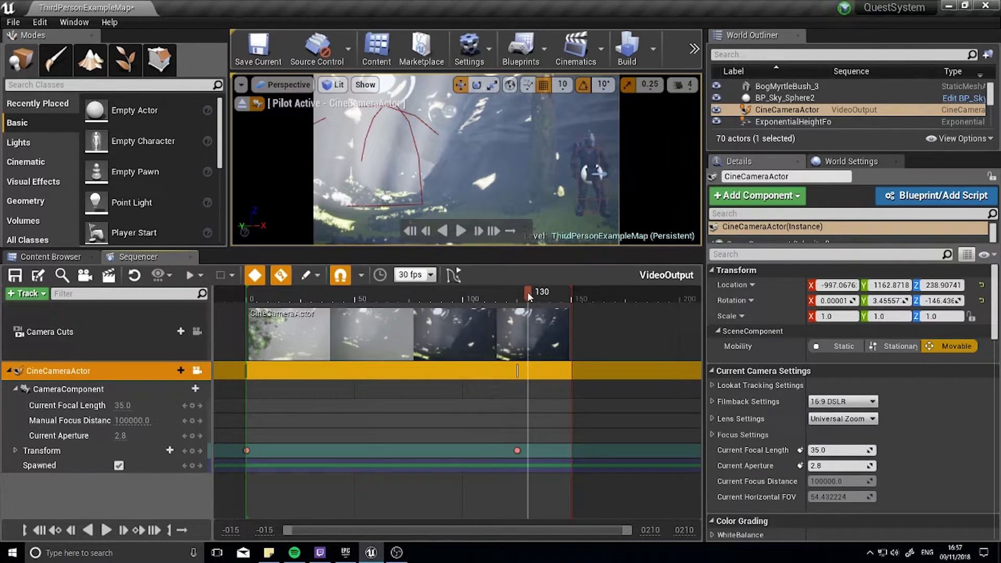
left_click_drag(526, 296, 518, 301)
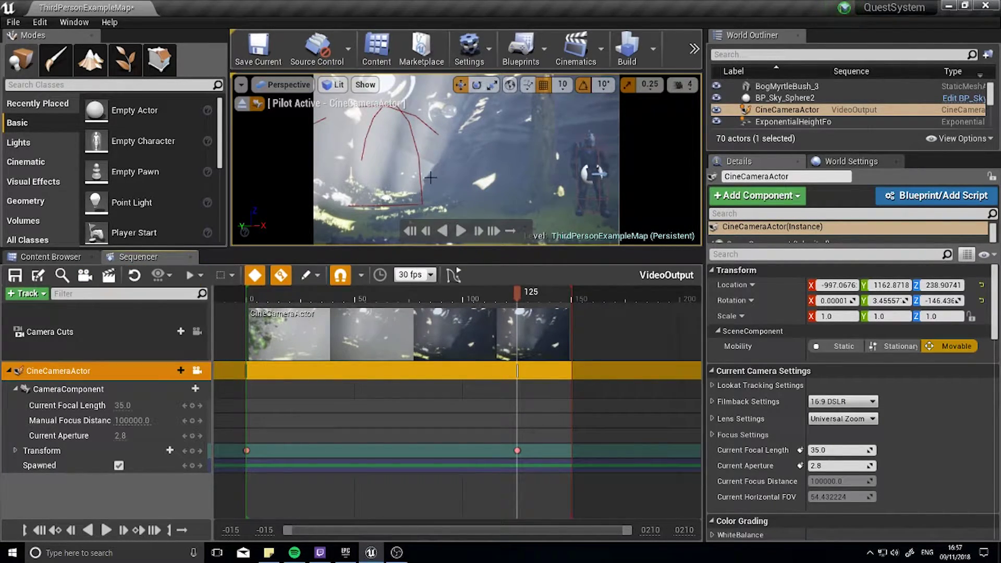
left_click(242, 103)
right_click_drag(464, 156, 486, 164)
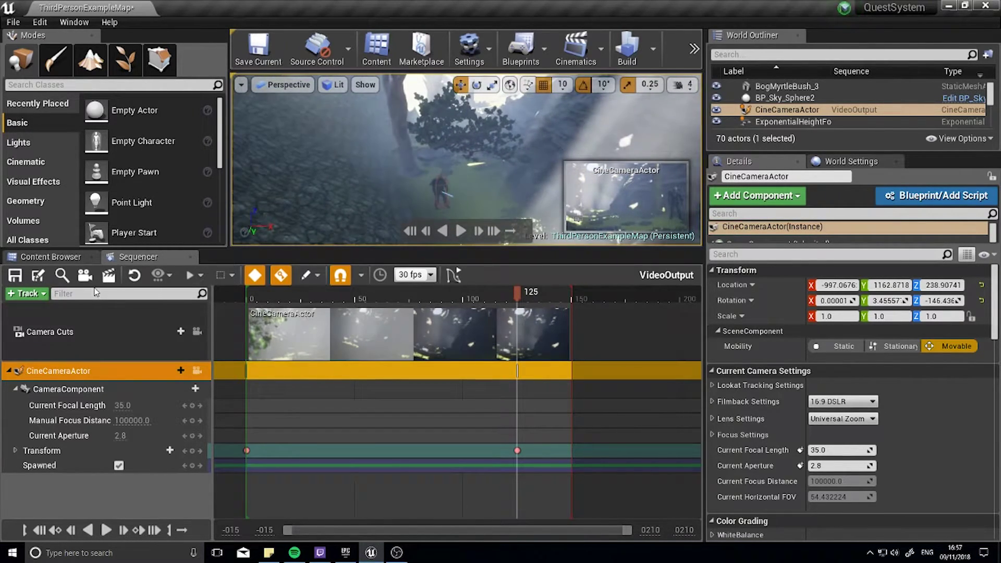
left_click(85, 275)
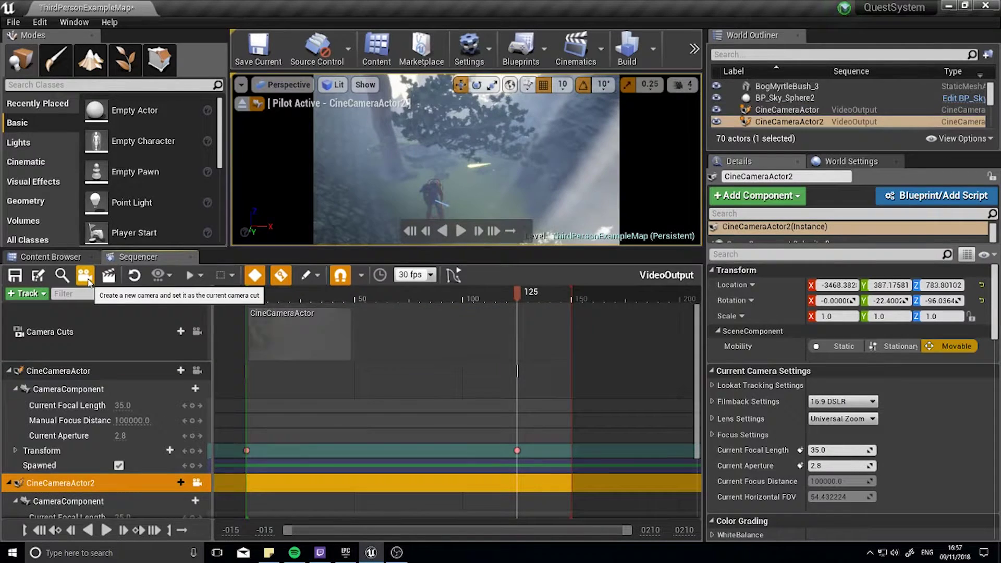
left_click(10, 372)
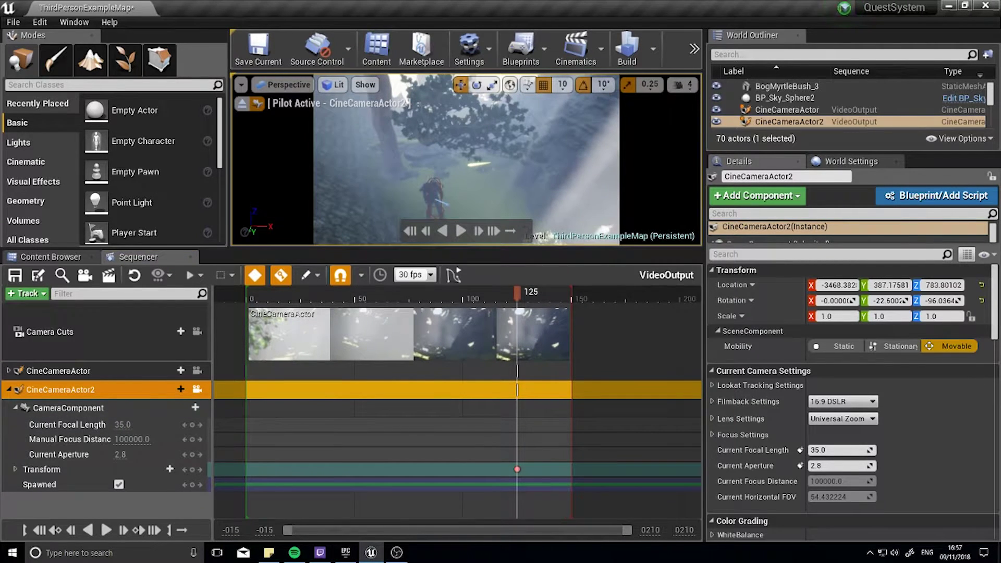
key("w")
right_click_drag(466, 156, 460, 131)
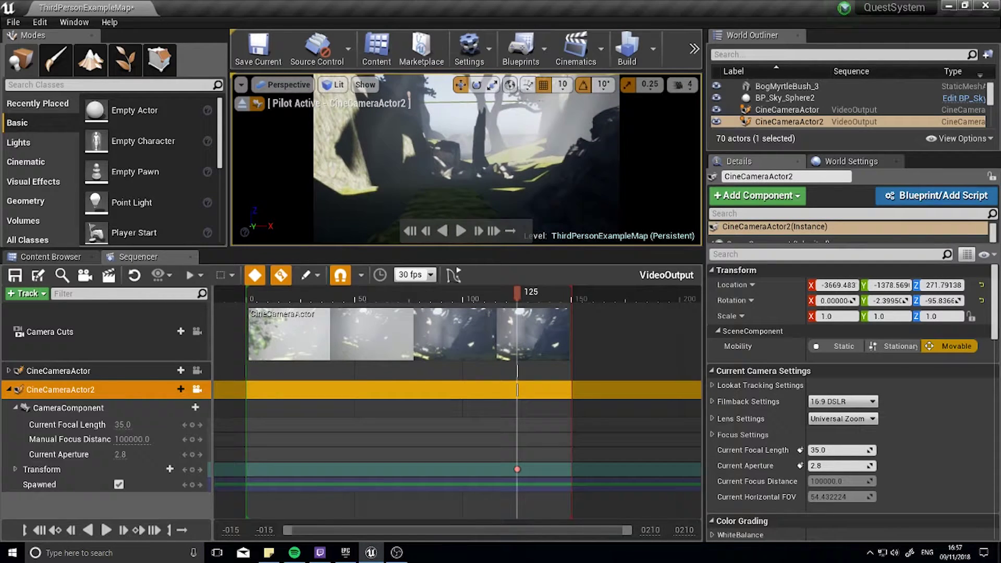
key("ctrl+z")
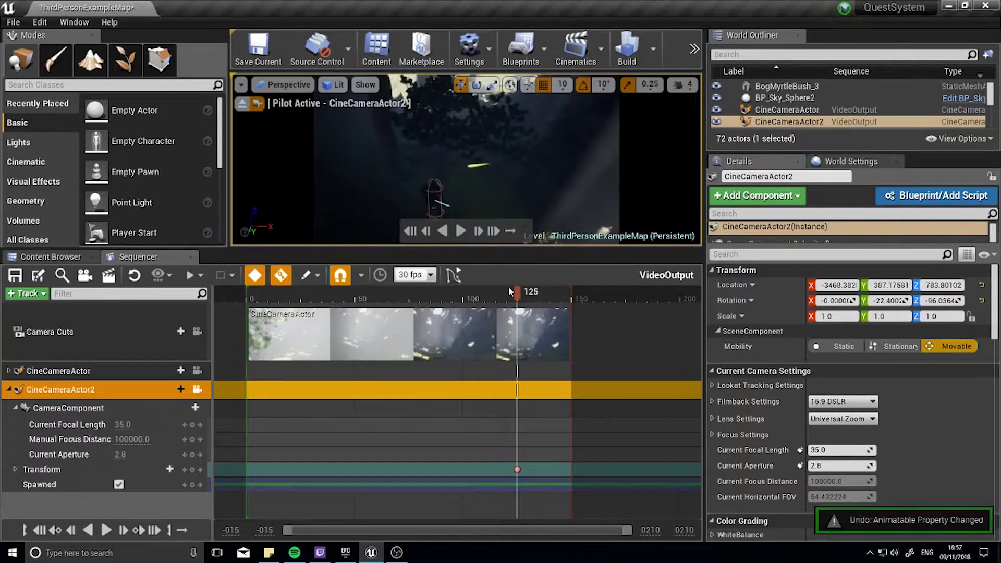
At frame 200, fly the second camera forward and down towards the gap in the rocks, keyframing its transform
left_click_drag(517, 292, 682, 302)
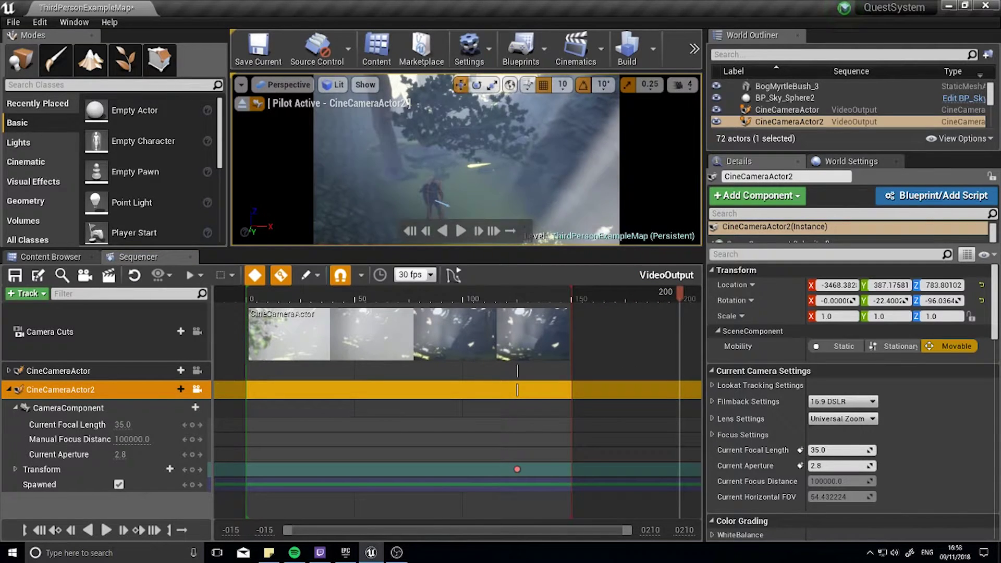
right_click_drag(466, 159, 467, 159)
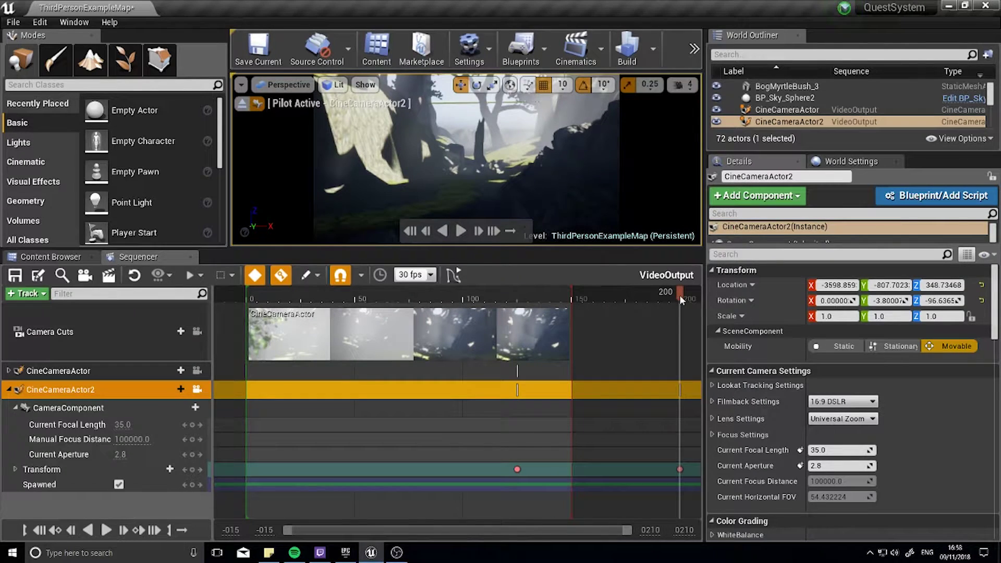
mouse_move(680, 296)
left_mouse_down()
mouse_move(368, 297)
mouse_move(678, 300)
left_mouse_up()
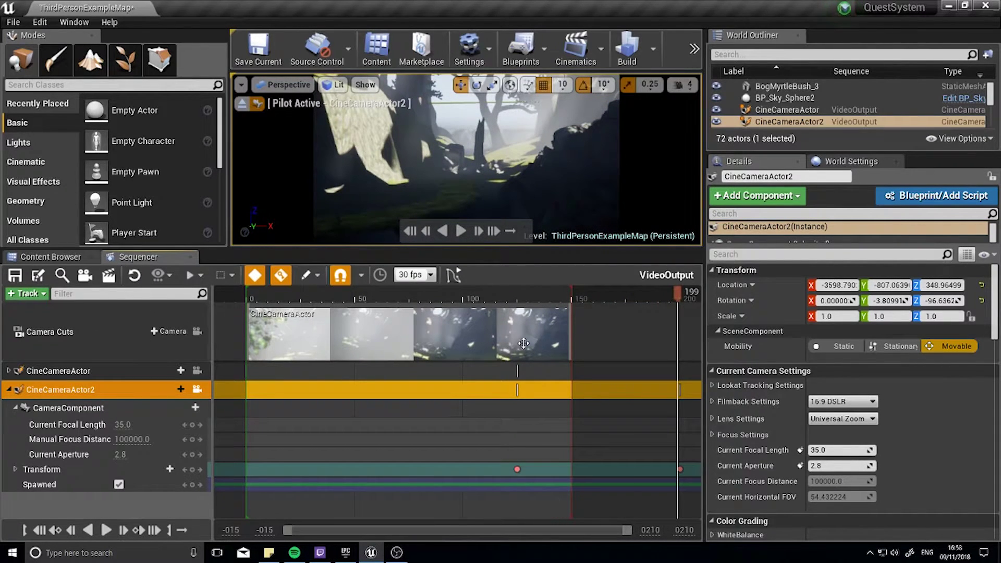
Trim the first camera cut to end at frame 125 and add a CineCameraActor2 cut from there to about frame 200
left_click_drag(570, 320, 517, 324)
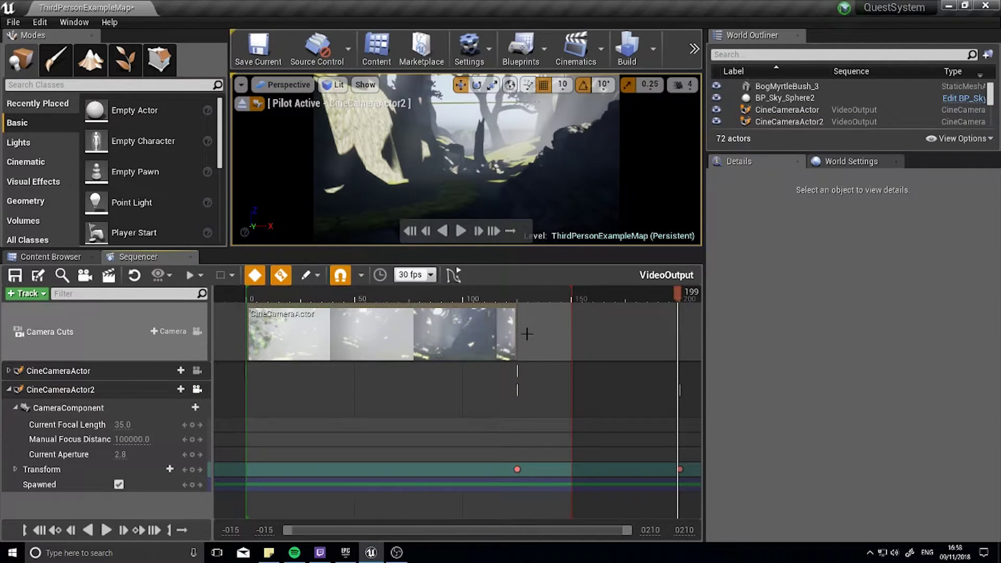
left_click_drag(674, 294, 518, 296)
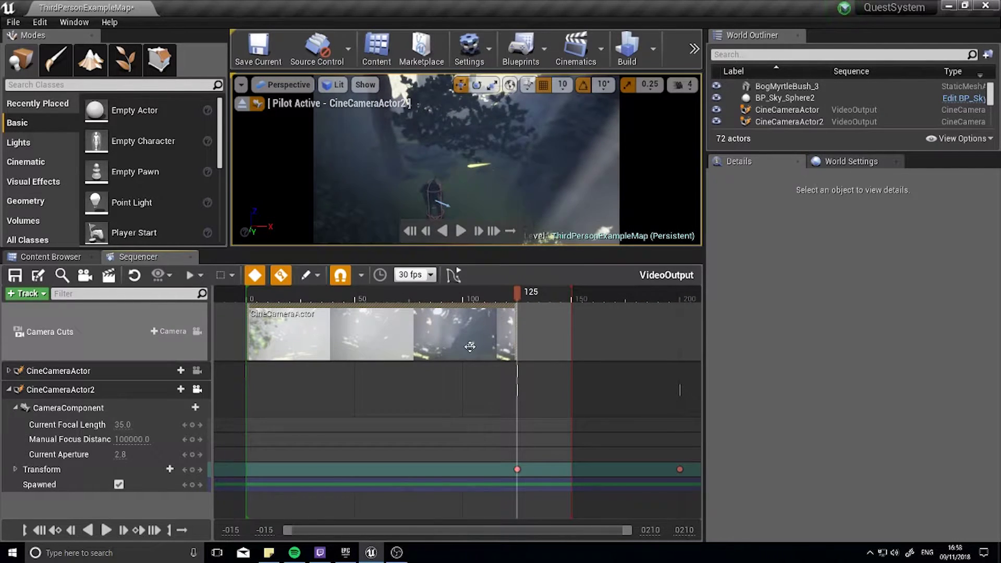
left_click(169, 331)
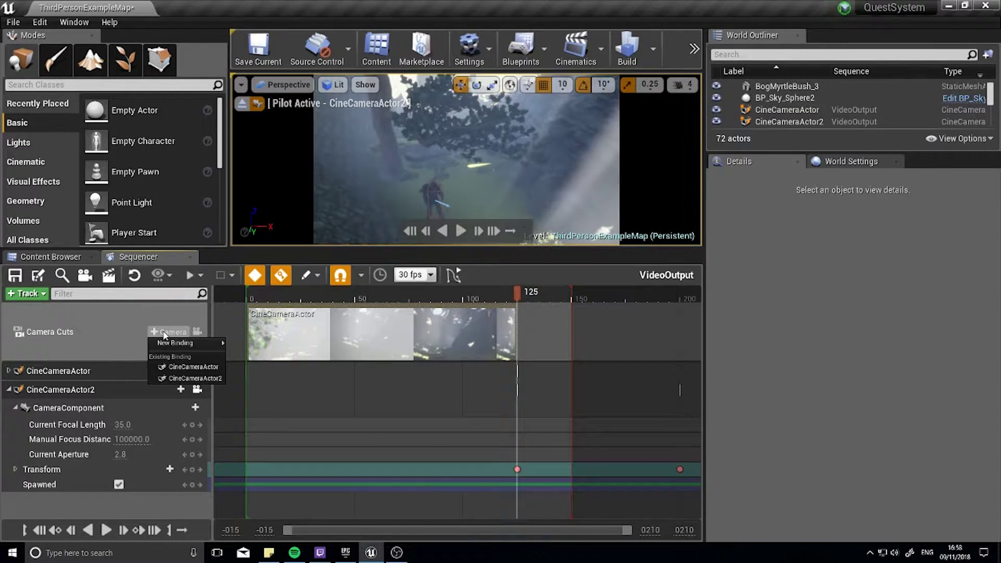
left_click(171, 380)
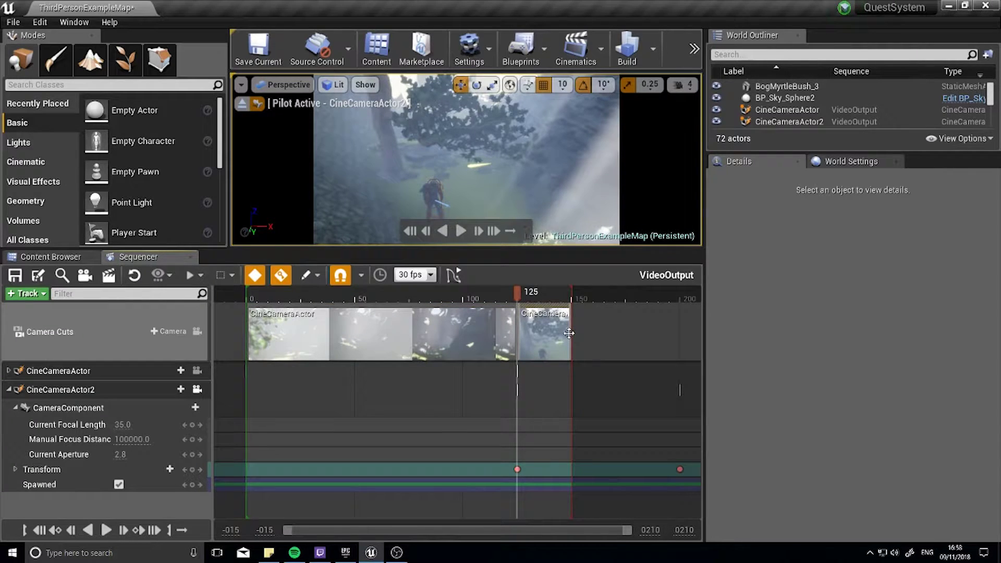
left_click_drag(571, 333, 678, 333)
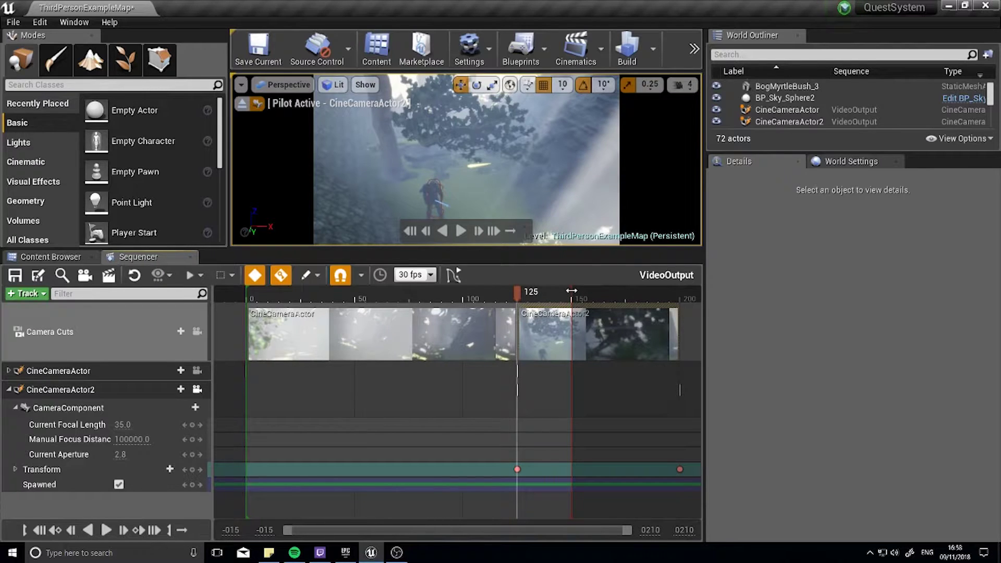
Extend the sequence's playback range to end at frame 200 and scrub the playhead back to frame 59 and forward to 122
left_click_drag(571, 291, 680, 295)
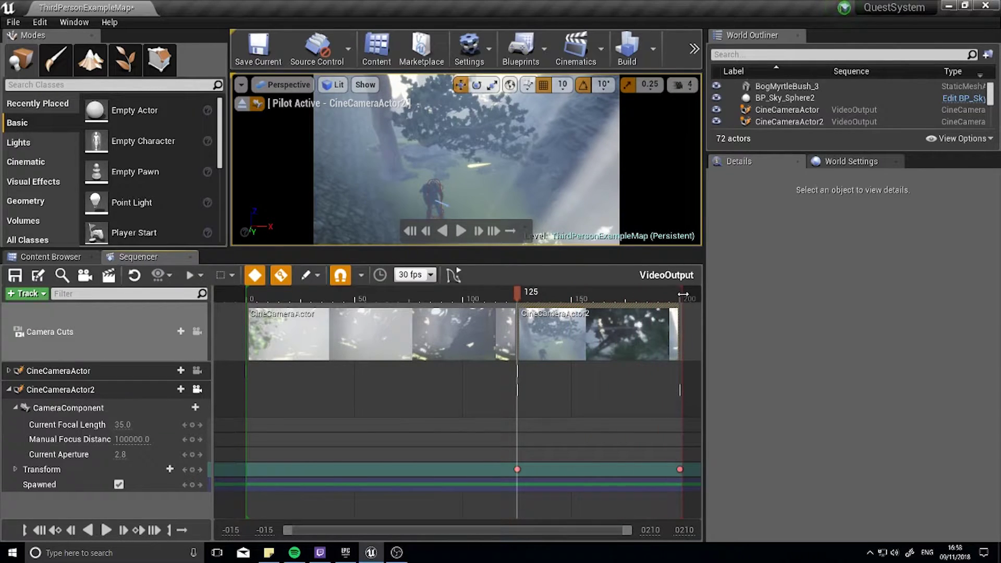
left_click_drag(515, 292, 375, 292)
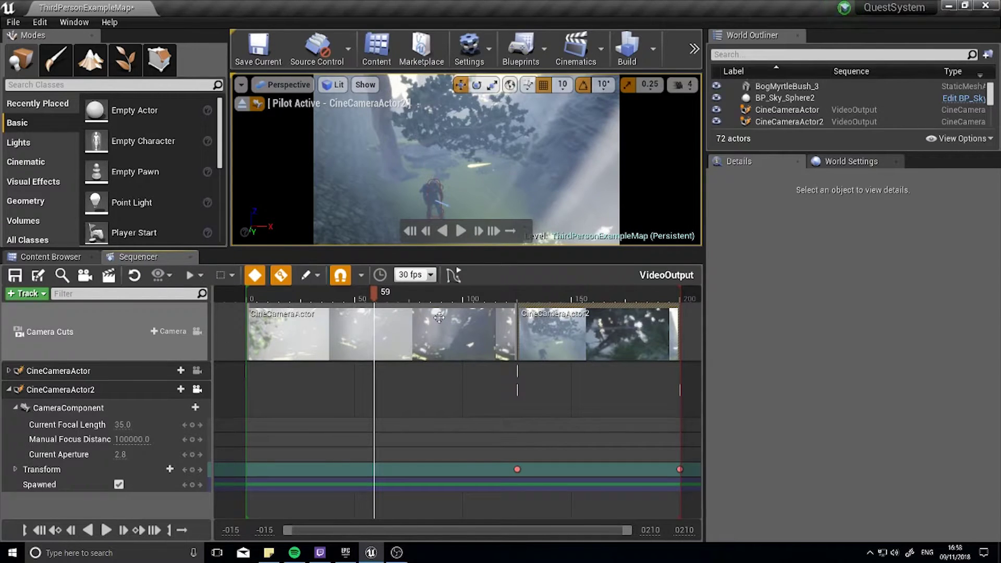
left_click_drag(374, 296, 510, 305)
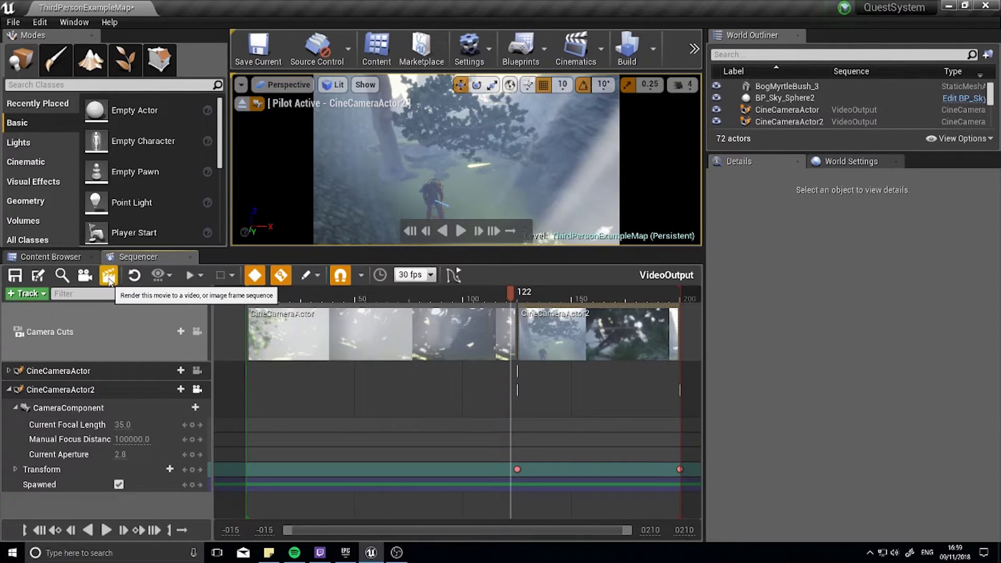
Open the sequence's movie render settings and keep the output as Video Sequence at 1920 x 1080 (16:9)
left_click(108, 279)
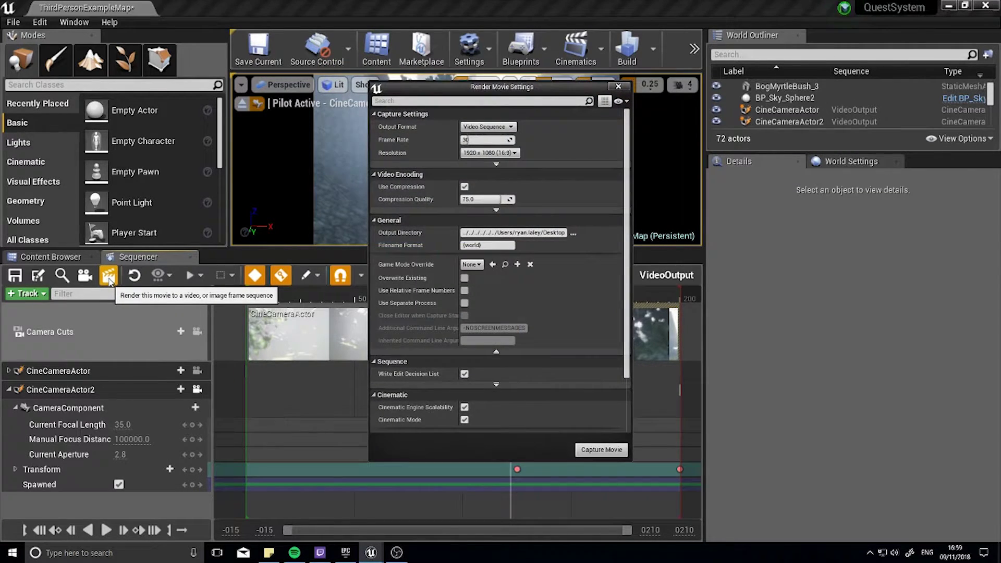
left_click_drag(531, 92, 208, 104)
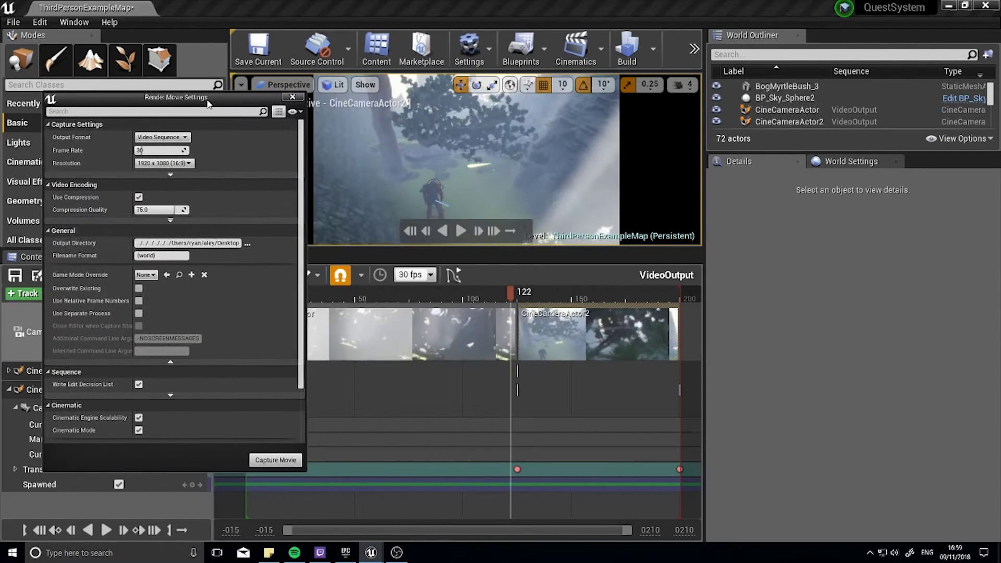
left_click(168, 139)
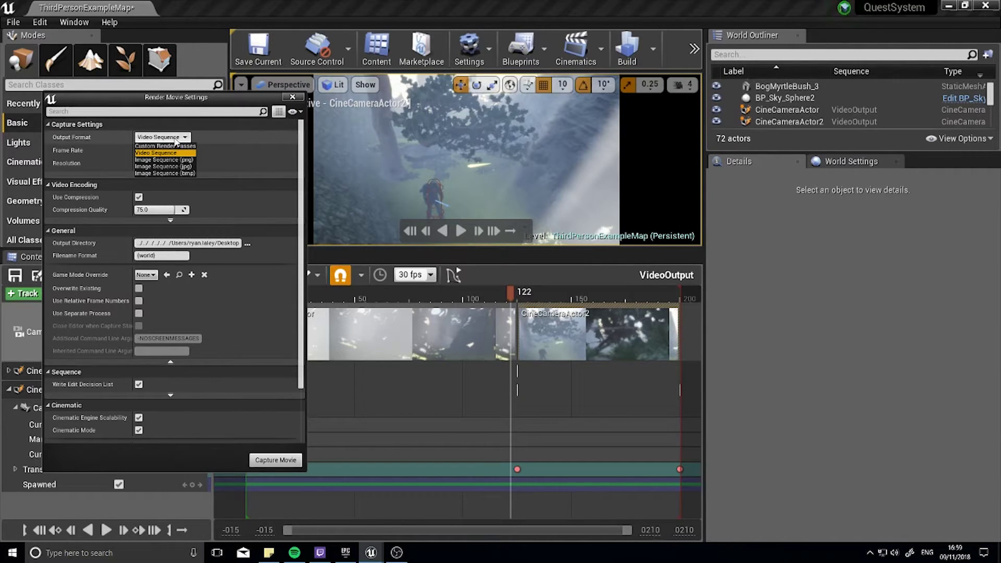
left_click(175, 154)
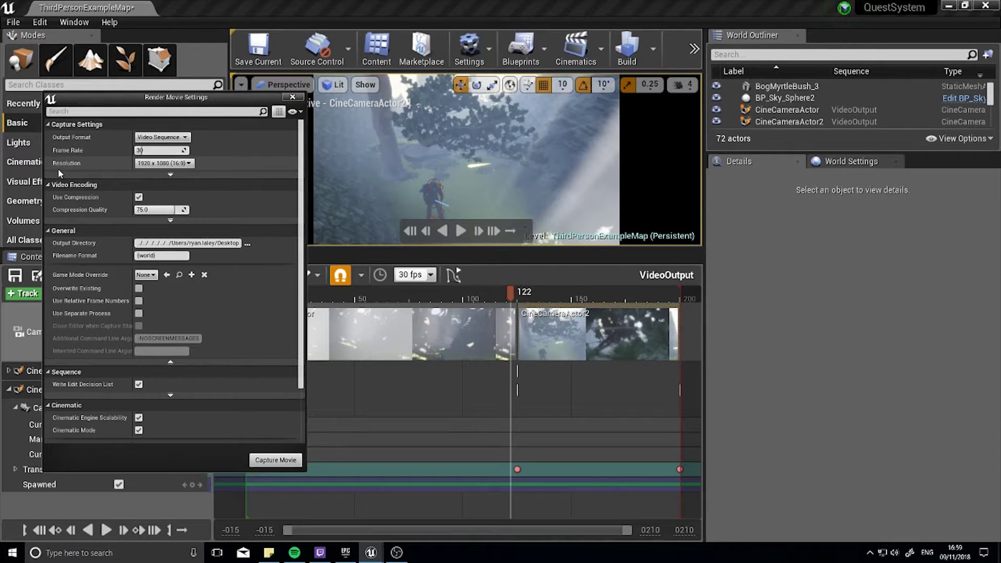
left_click(162, 163)
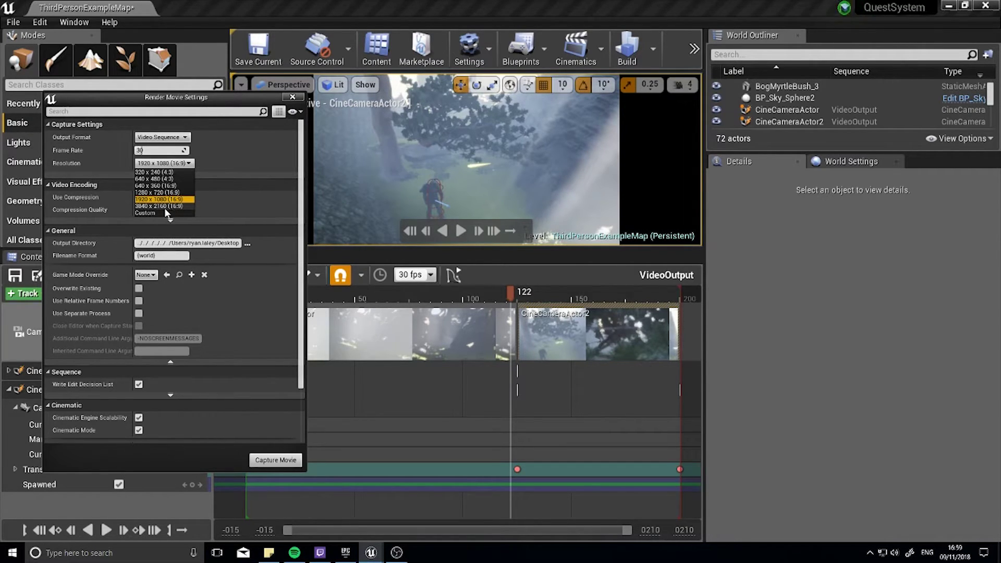
left_click(164, 163)
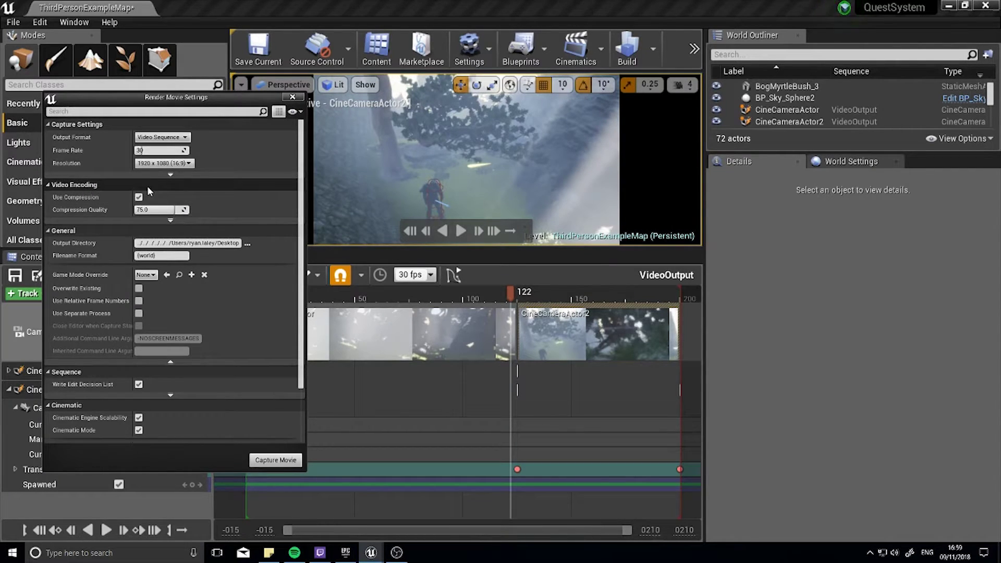
Review the advanced capture options, output directory, filename format, and the cinematic and animation settings for the render
left_click(171, 174)
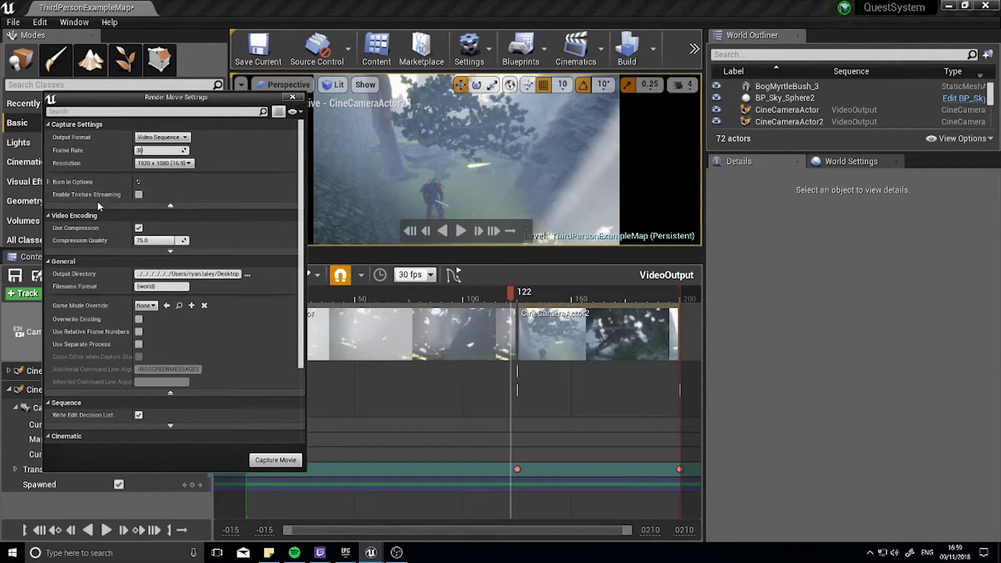
left_click(171, 207)
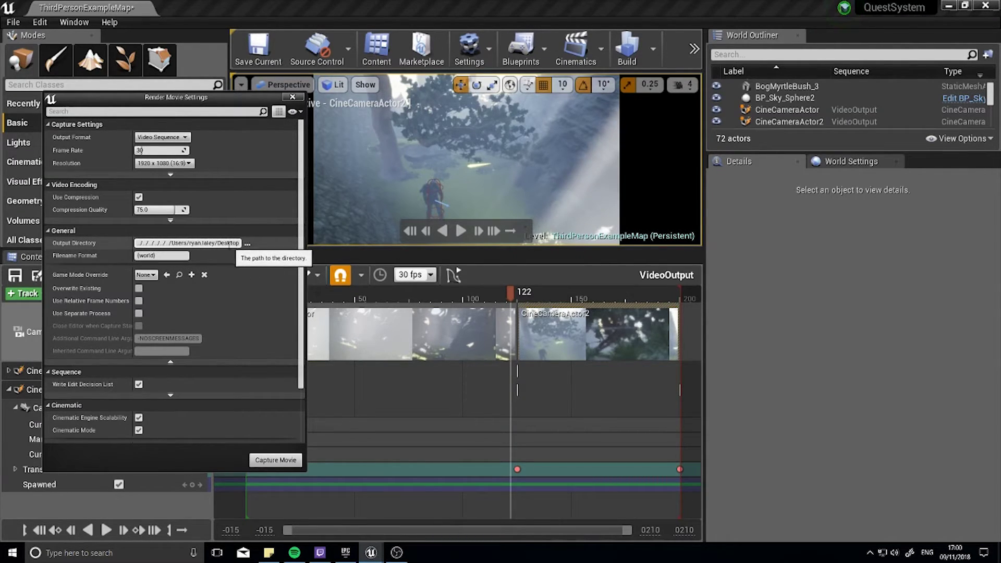
mouse_move(160, 255)
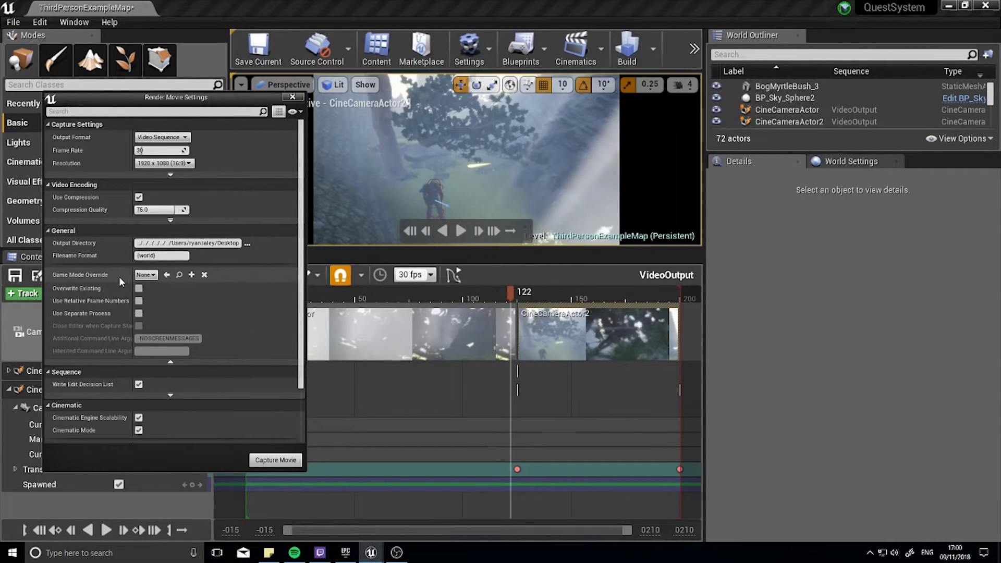
left_click(172, 362)
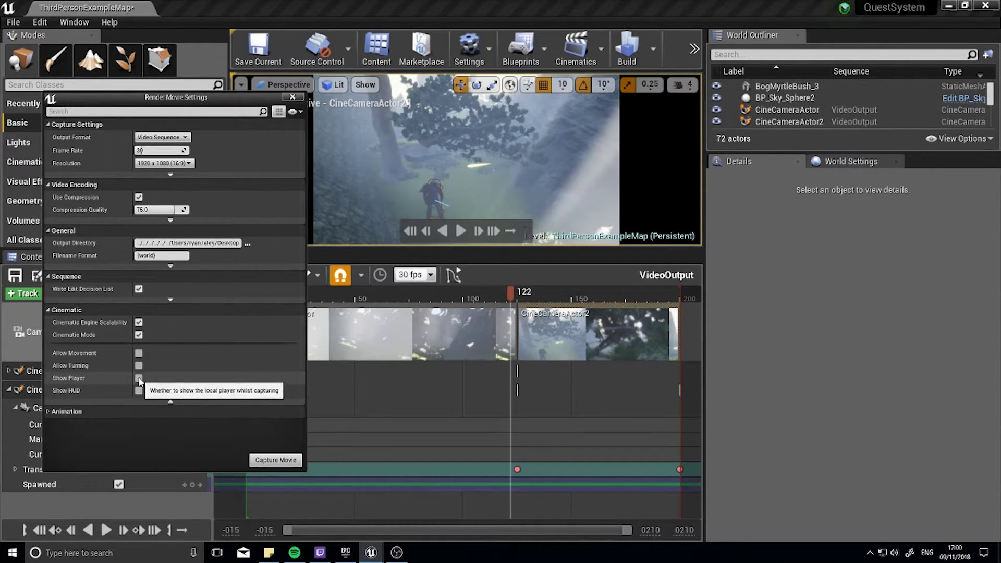
left_click(49, 312)
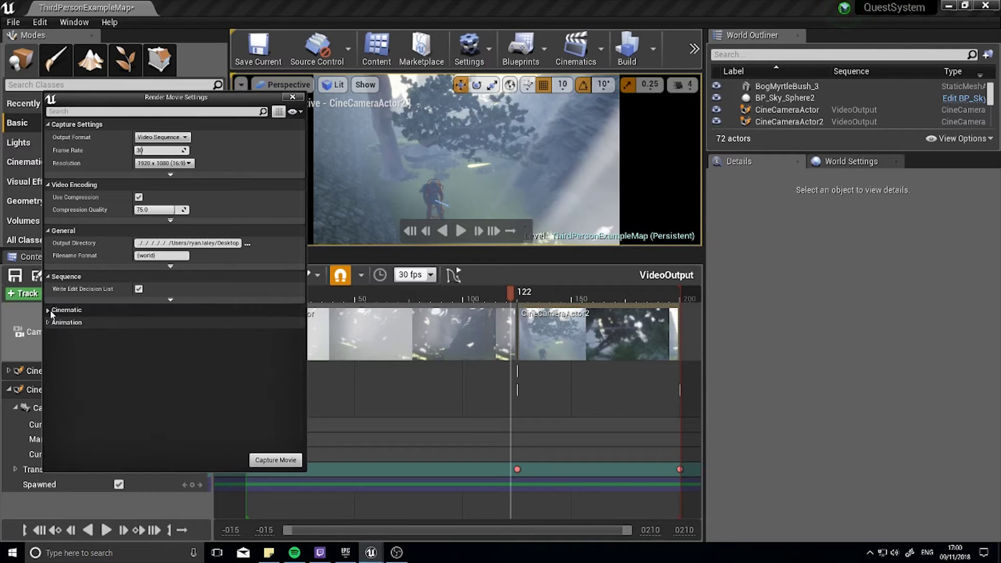
left_click(48, 324)
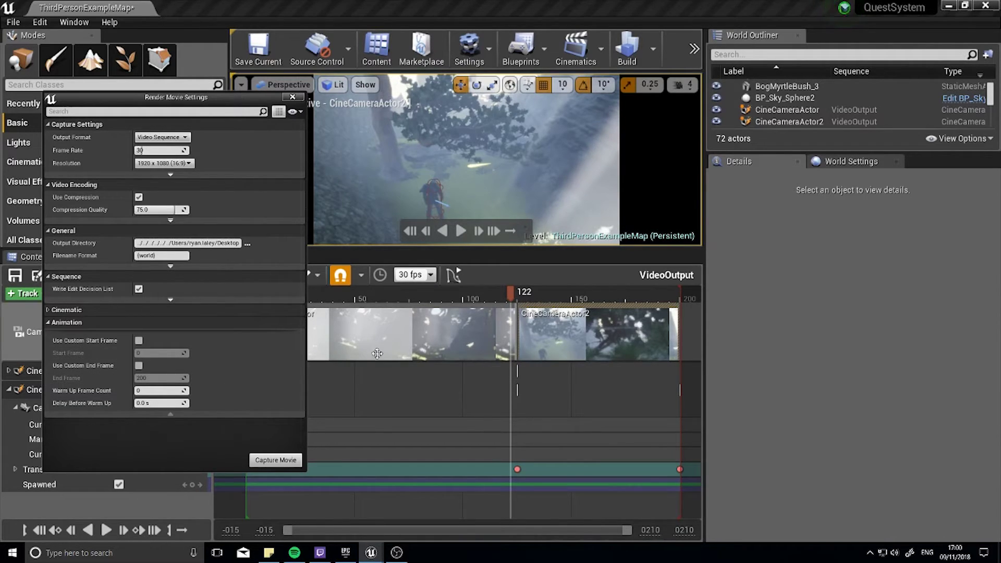
left_click(51, 324)
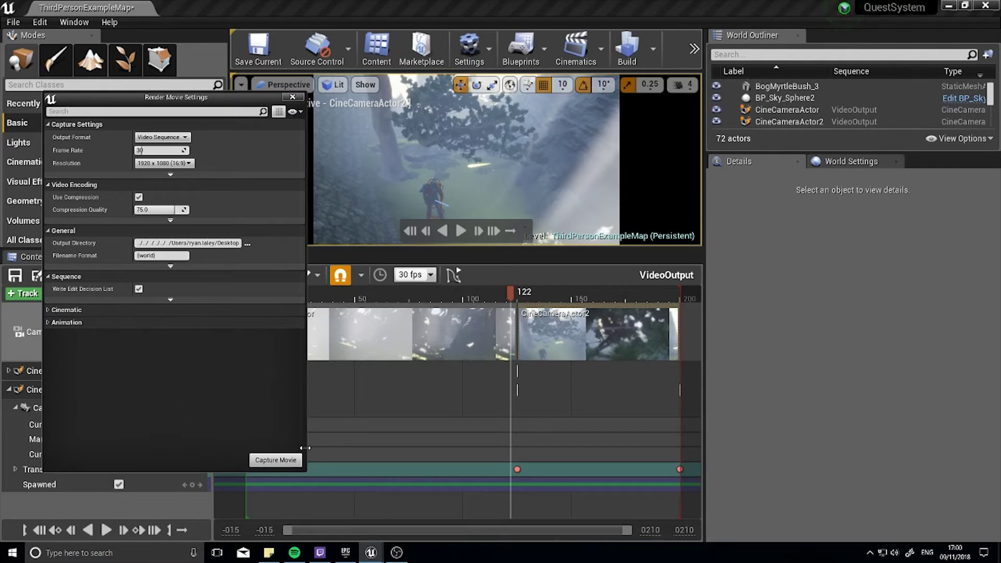
Capture the movie, saving the ThirdPersonExampleMap level first, and open the capture folder
left_click(276, 461)
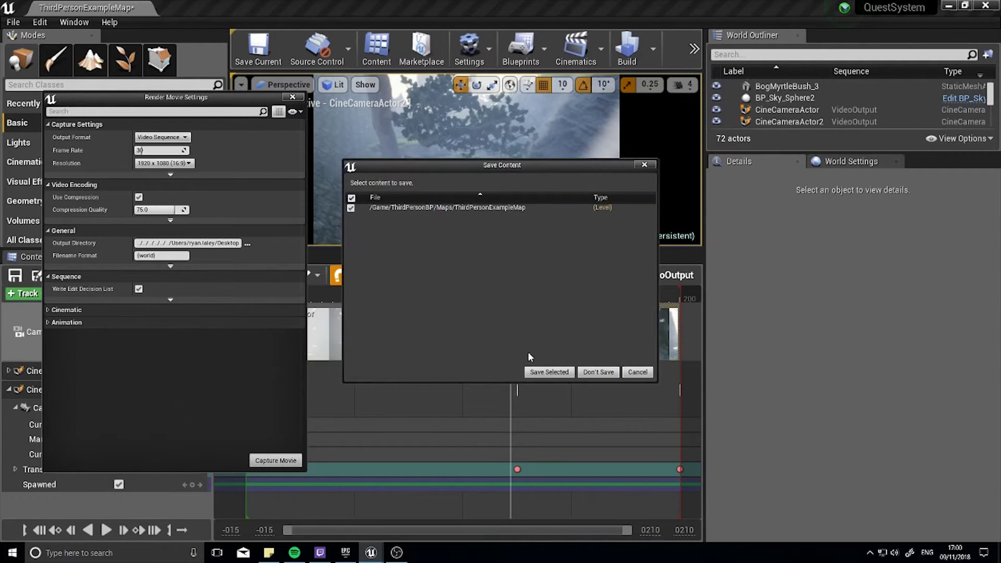
left_click(549, 372)
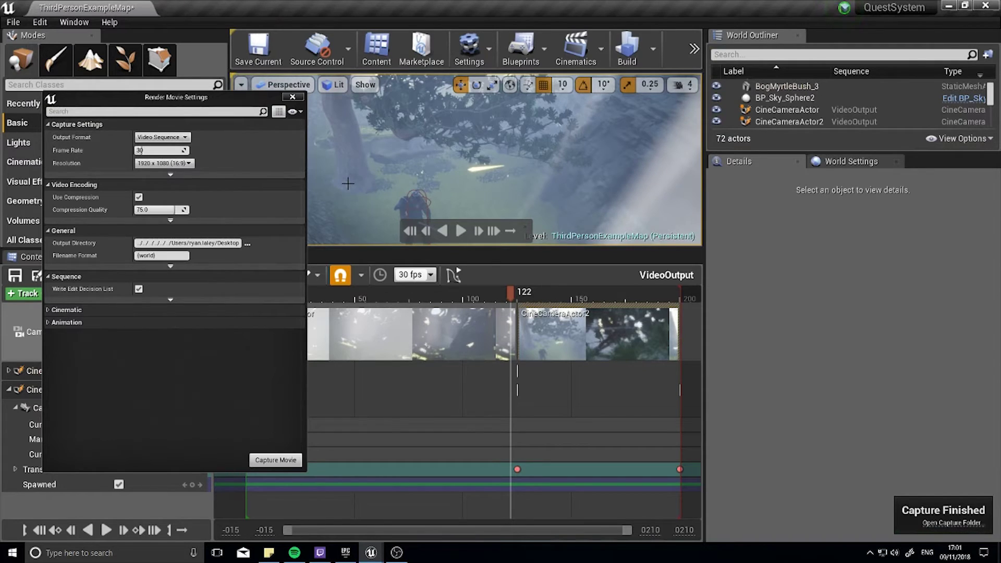
left_click(947, 523)
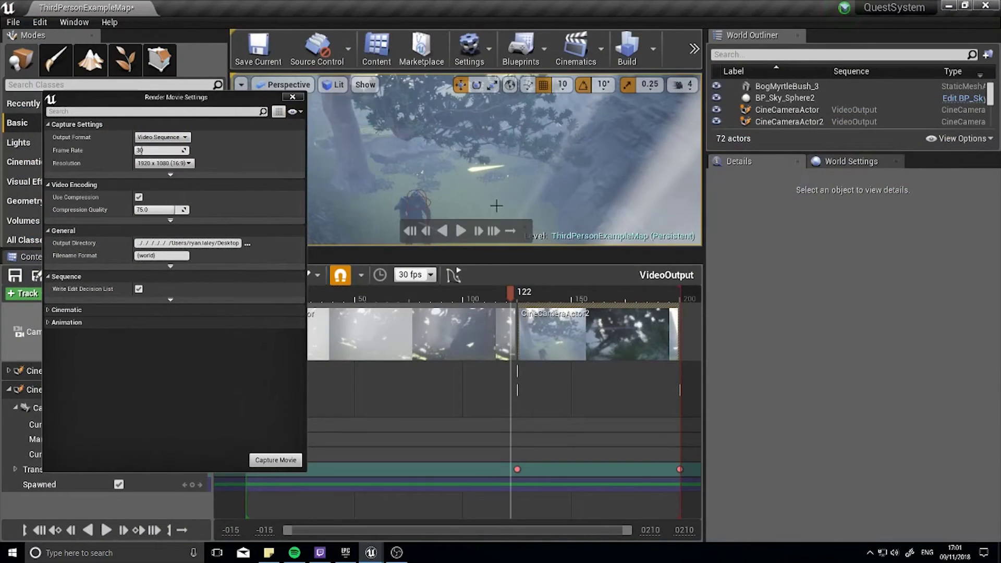
Close the render settings and widen the timeline's working range to frame 510 and its visible range to frame 424
left_click(292, 97)
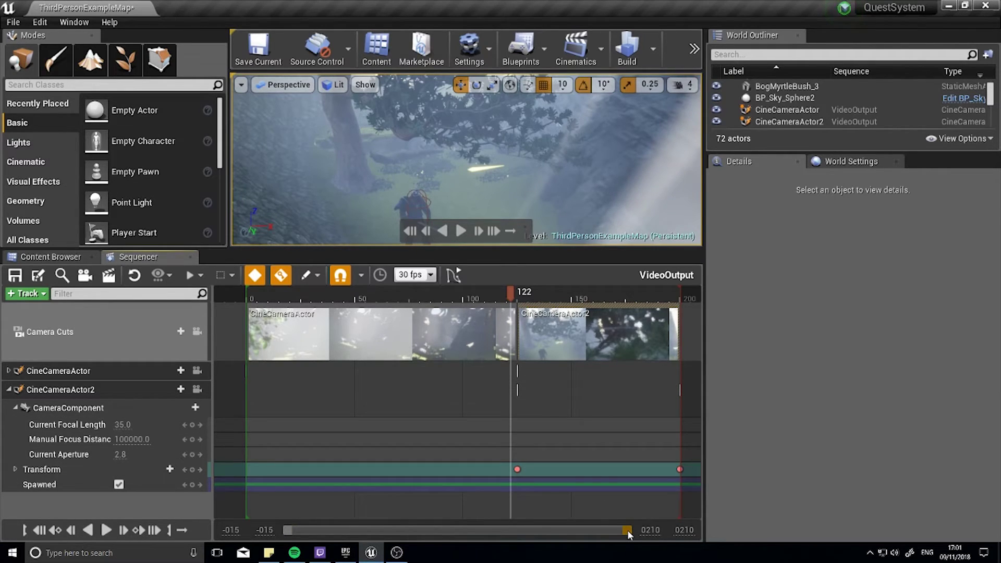
left_click_drag(627, 531, 664, 536)
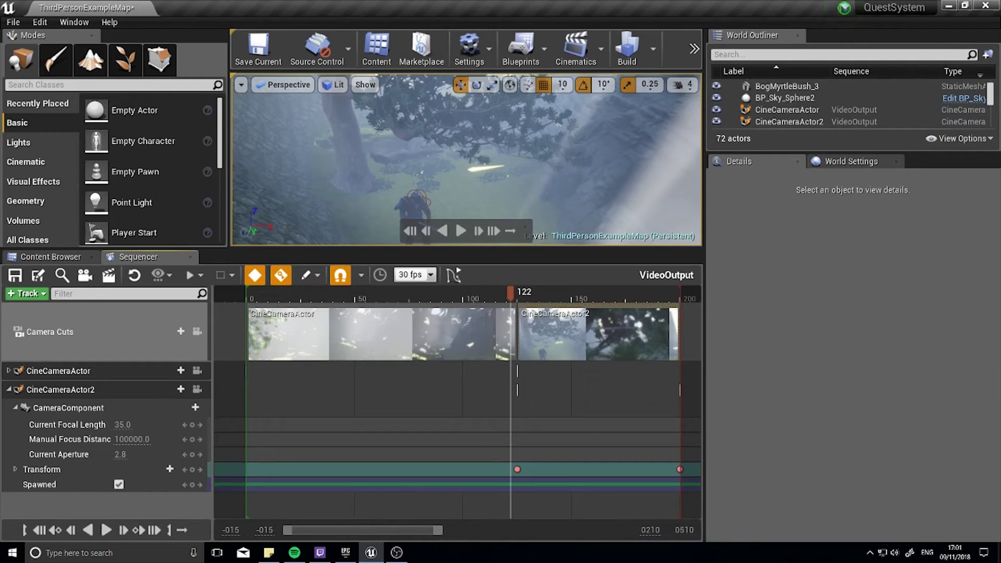
left_click_drag(441, 531, 530, 532)
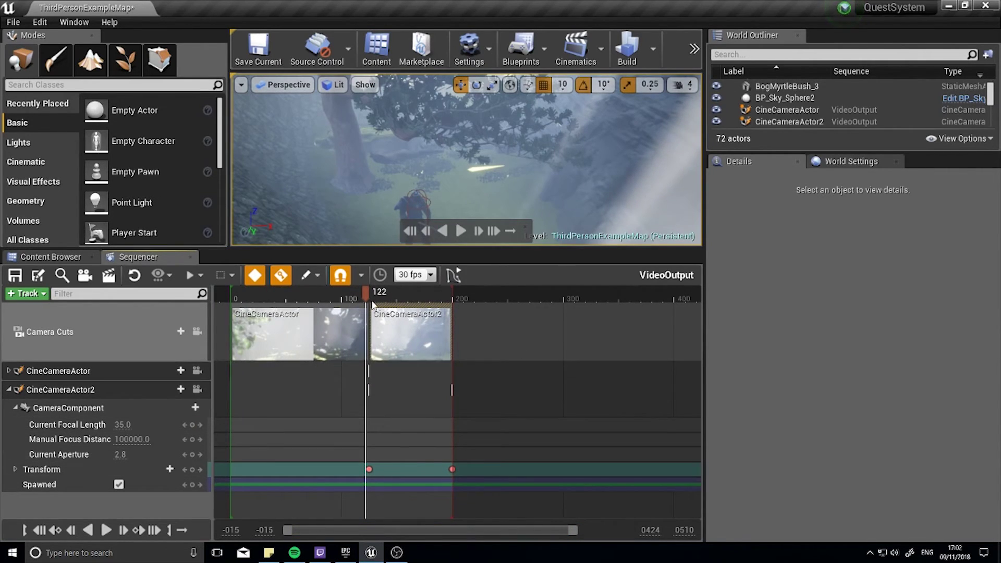